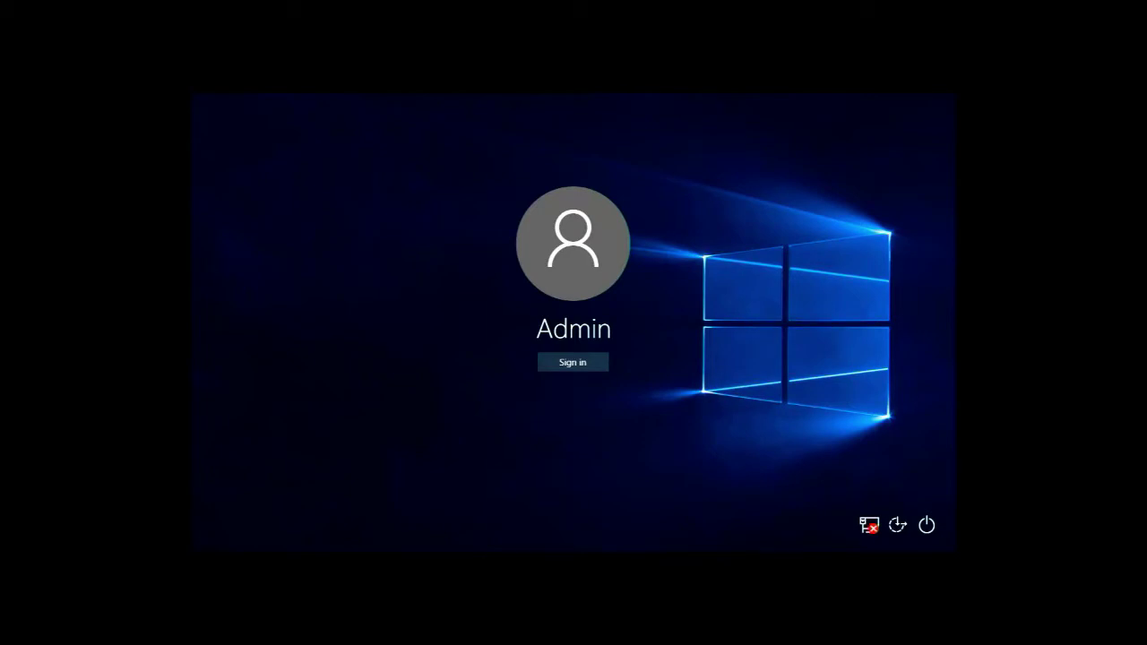
Sign in and open Computer Management for This PC from File Explorer
key(Return)
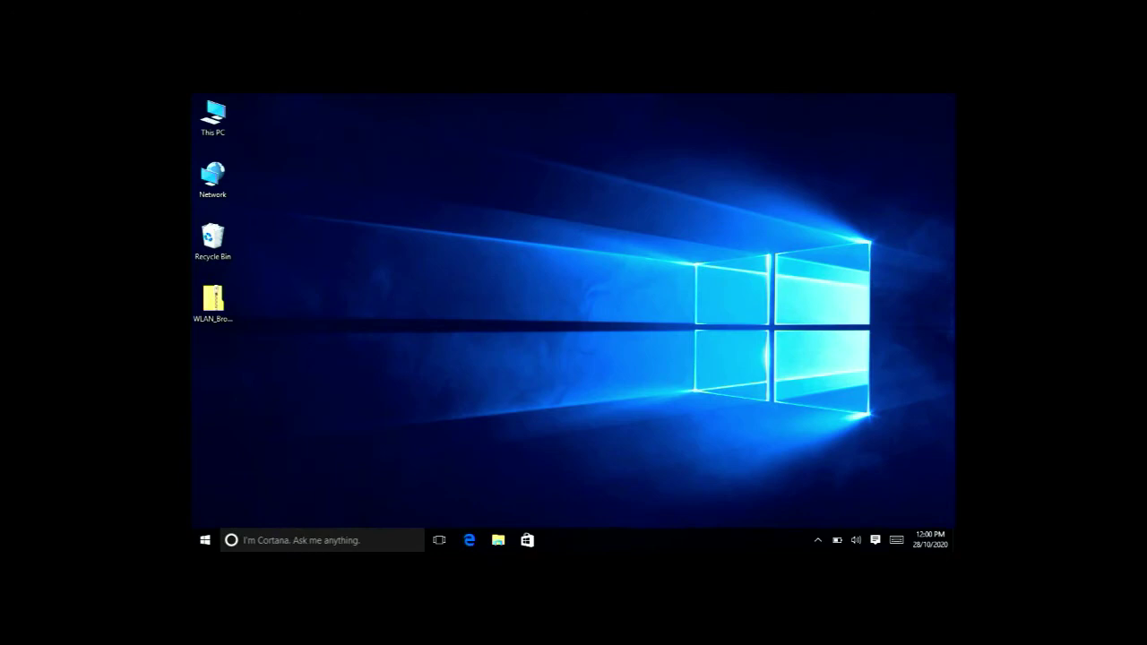
click(815, 542)
click(498, 539)
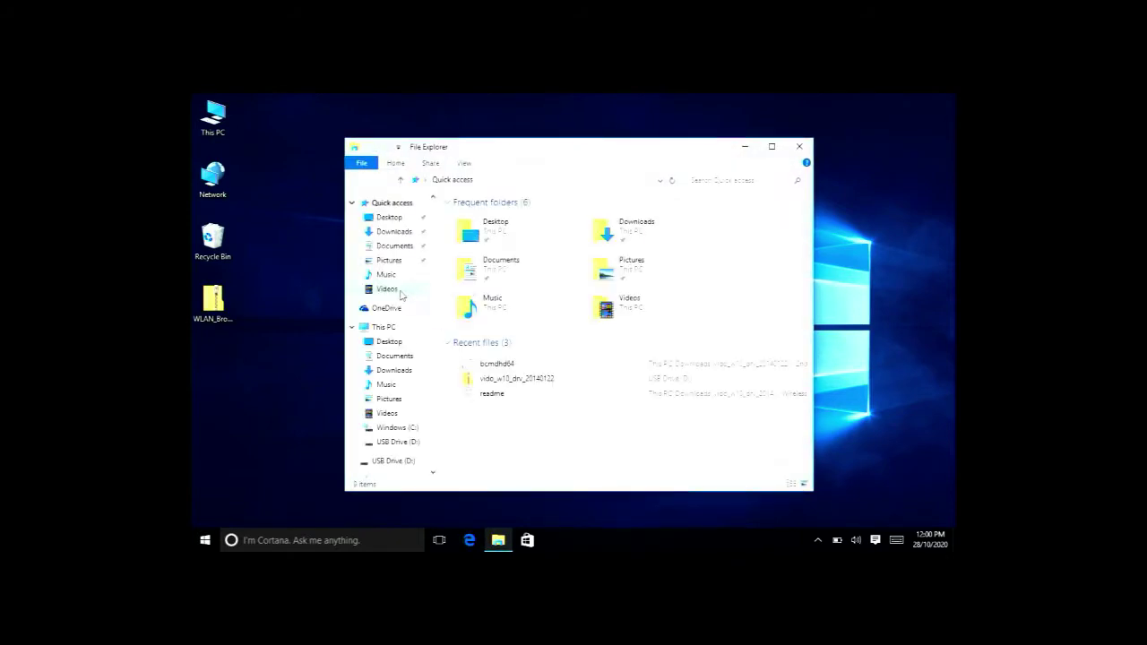
right_click(389, 328)
click(330, 354)
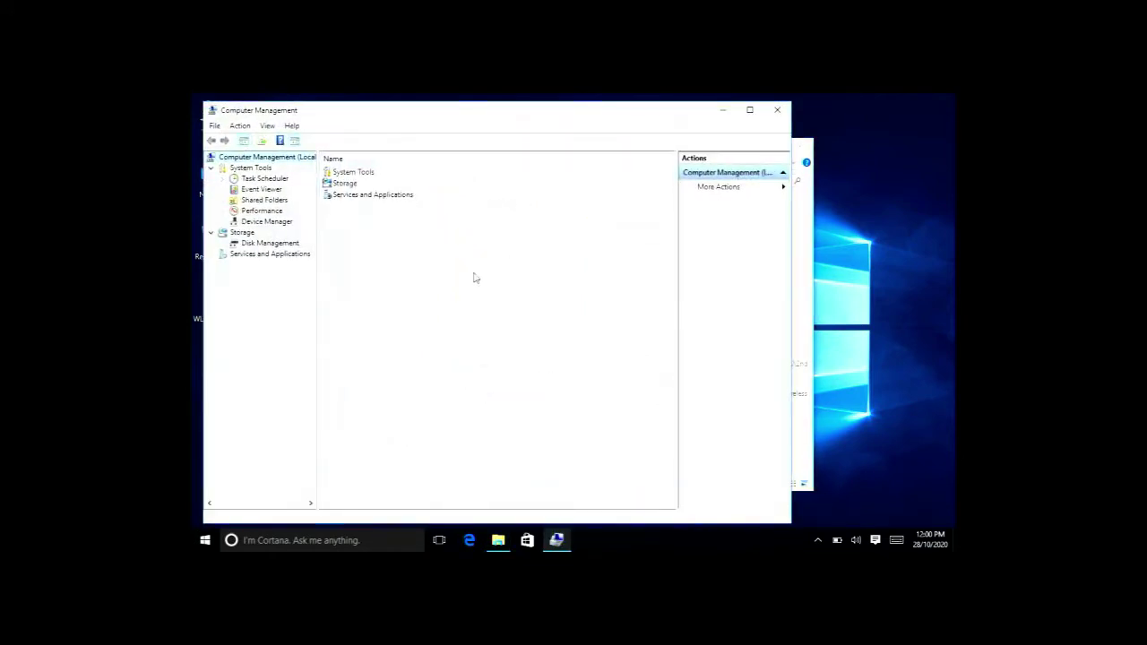
Review the Broadcom wireless adapter's property tabs in Device Manager, confirming Code 10, then close the console
click(274, 221)
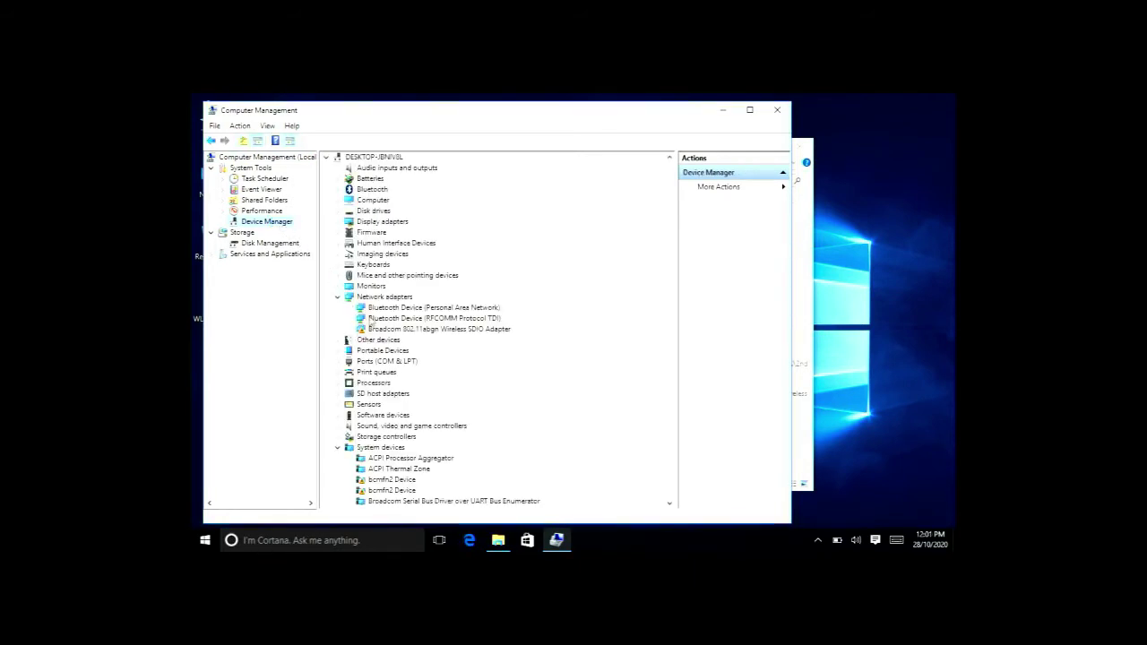
double_click(412, 329)
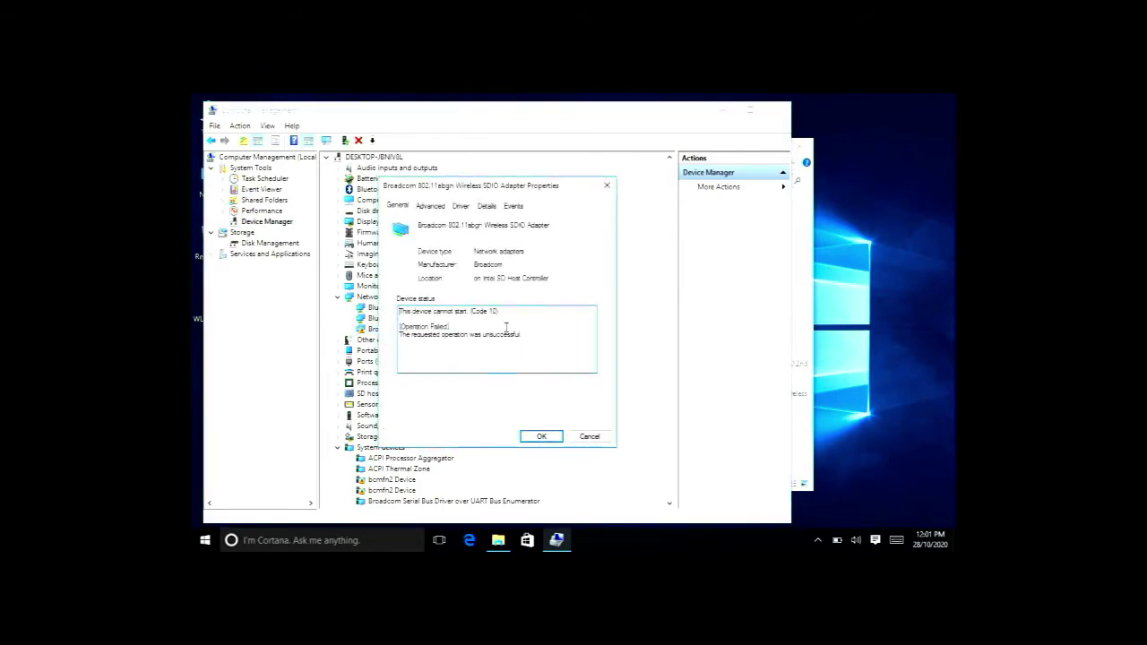
click(513, 207)
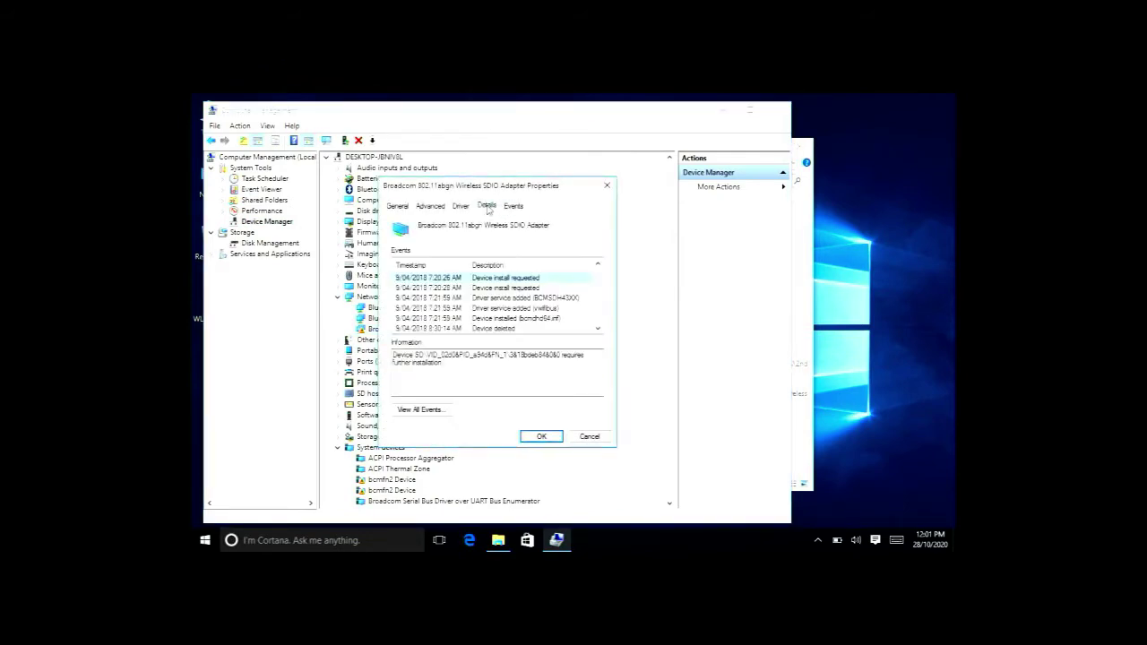
click(487, 207)
click(459, 208)
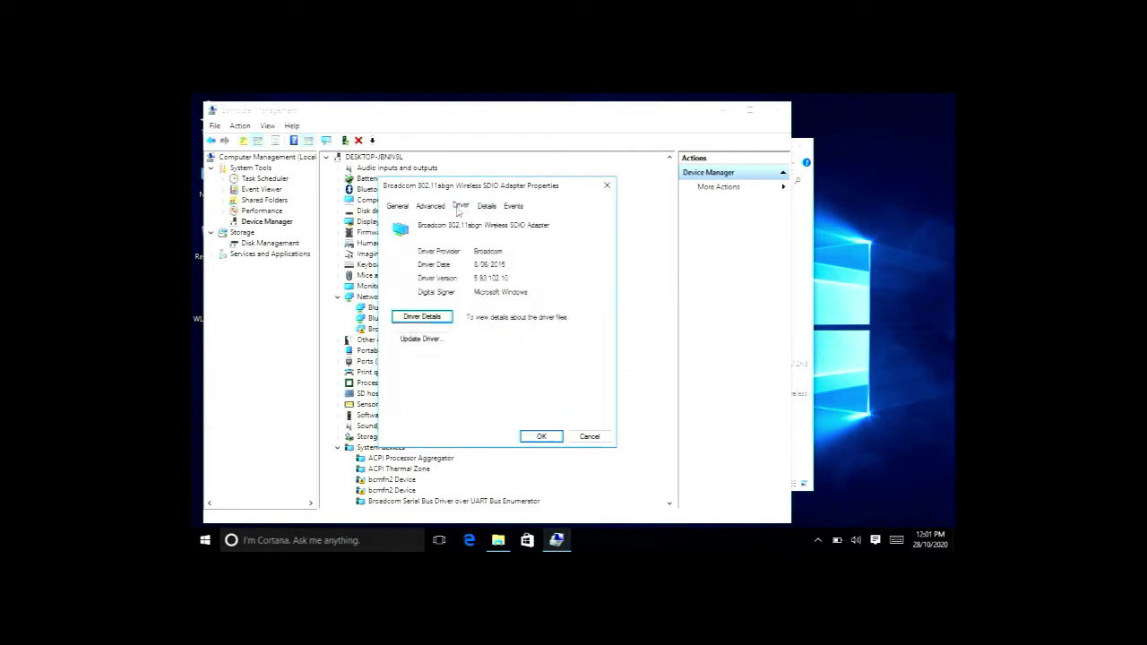
click(438, 210)
click(398, 207)
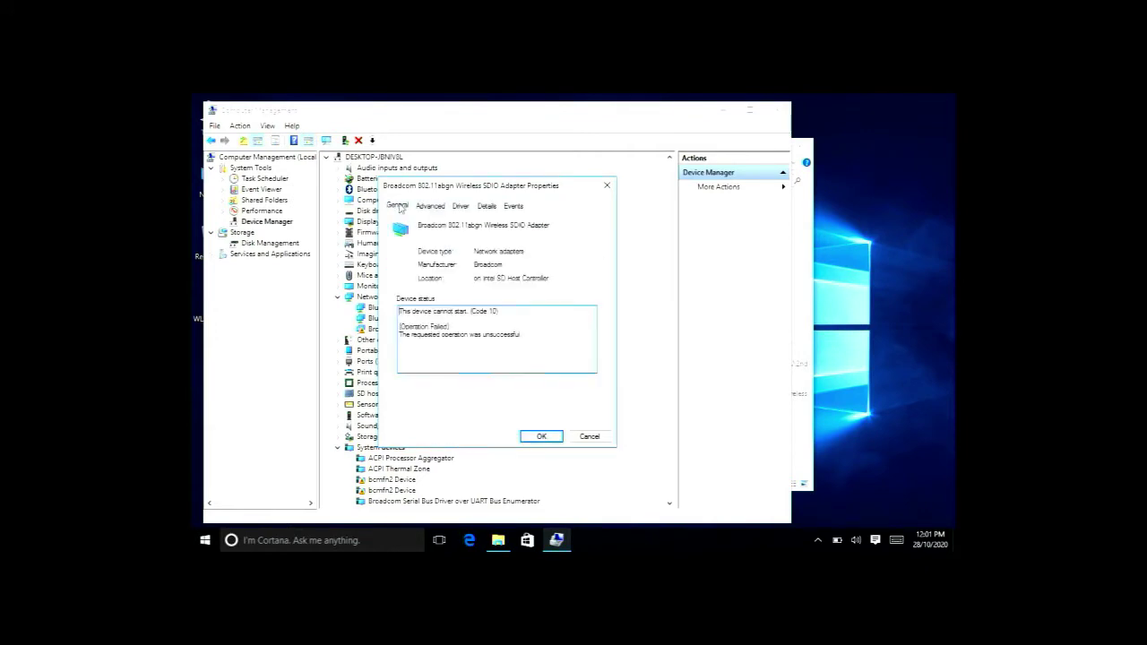
click(542, 436)
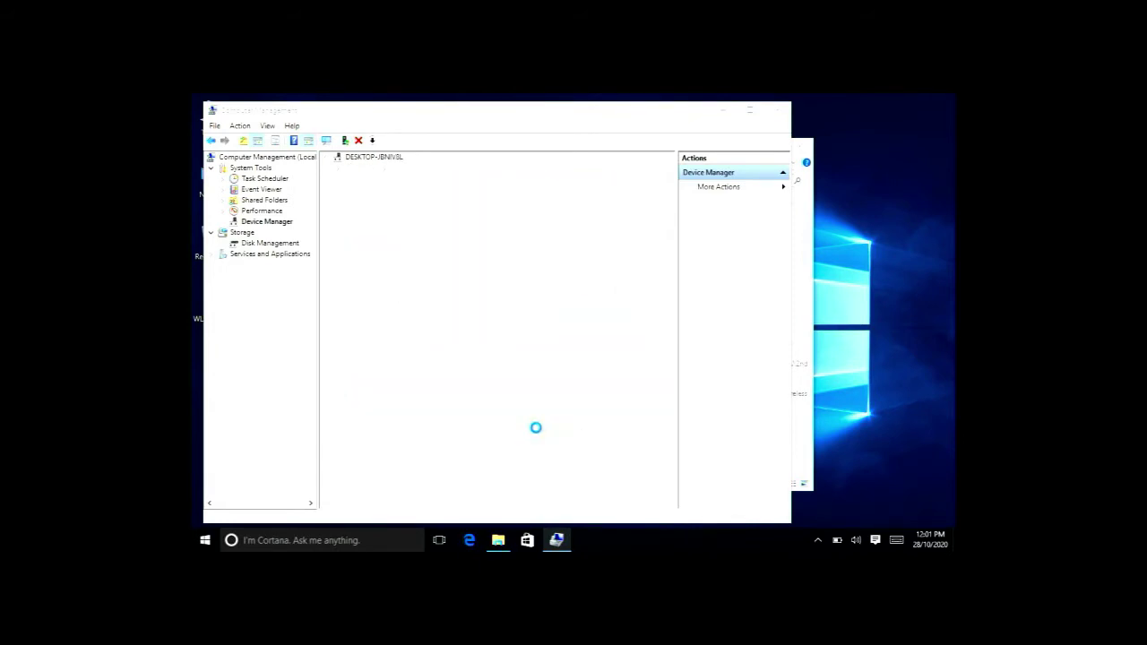
click(778, 111)
Extract the WLAN driver zip to its default desktop folder and launch setup from WLAN_Broadcom_Win81_32_VER5931034
click(796, 144)
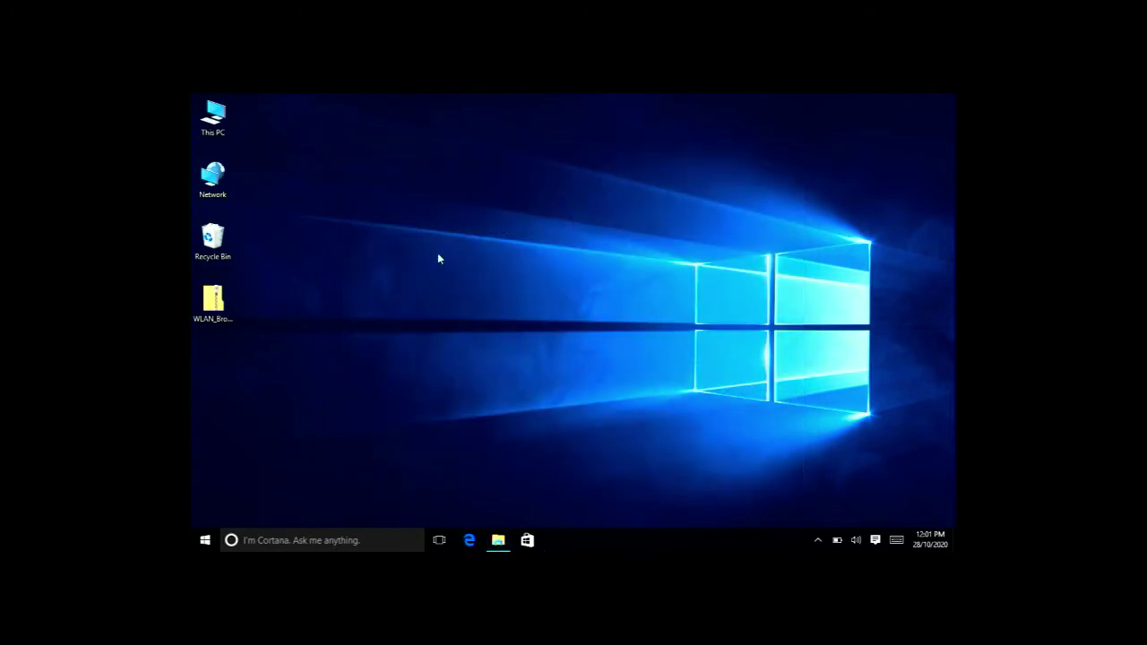
right_click(215, 309)
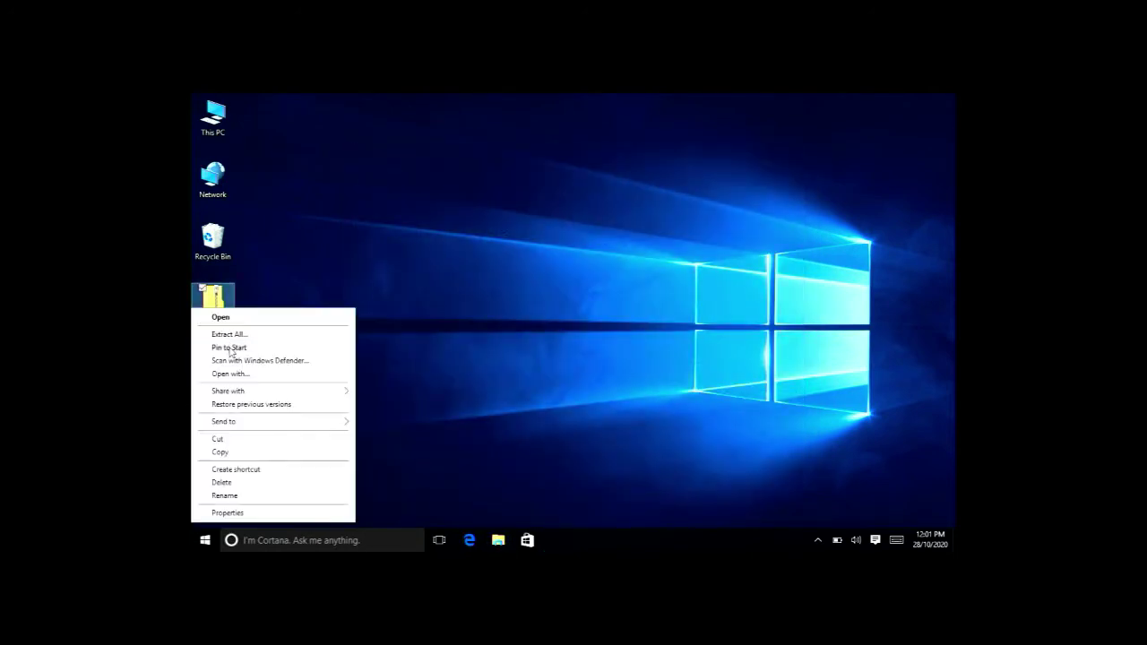
click(229, 336)
key(Return)
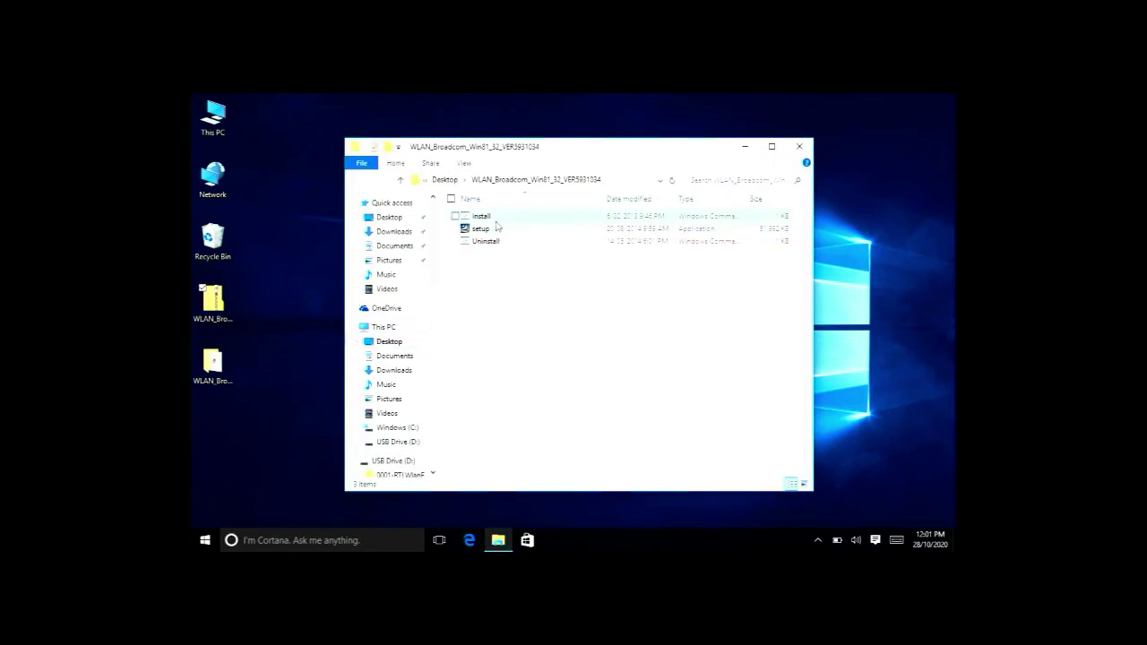
double_click(483, 230)
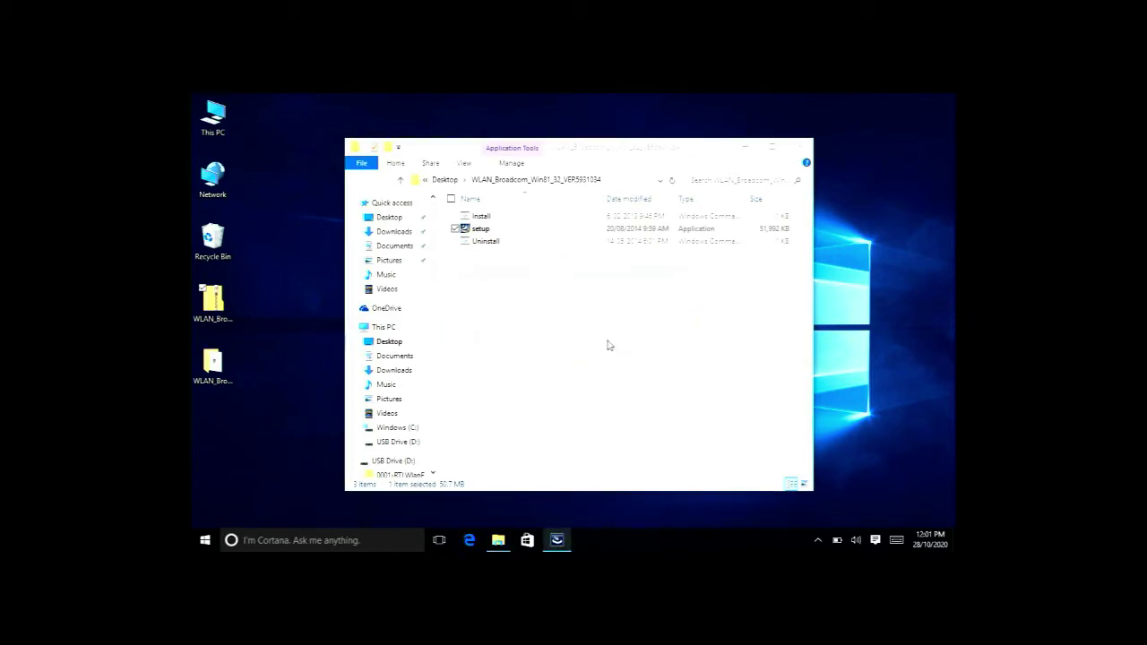
Run the Broadcom 802.11 adapter installation through to completion and finish the wizard
click(636, 420)
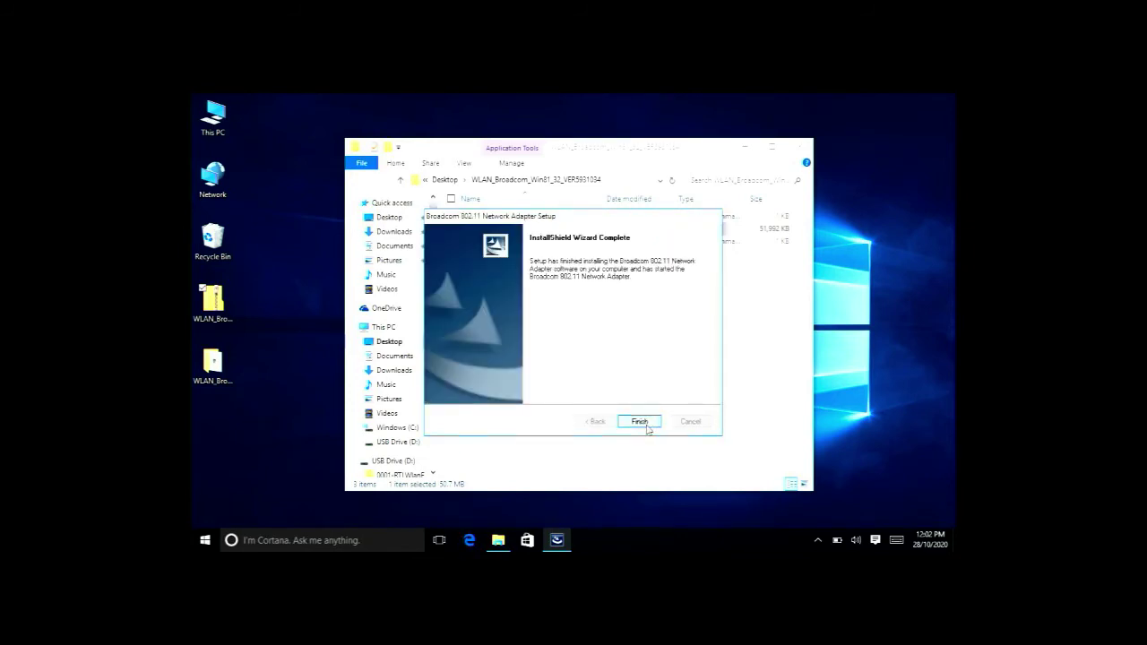
click(640, 422)
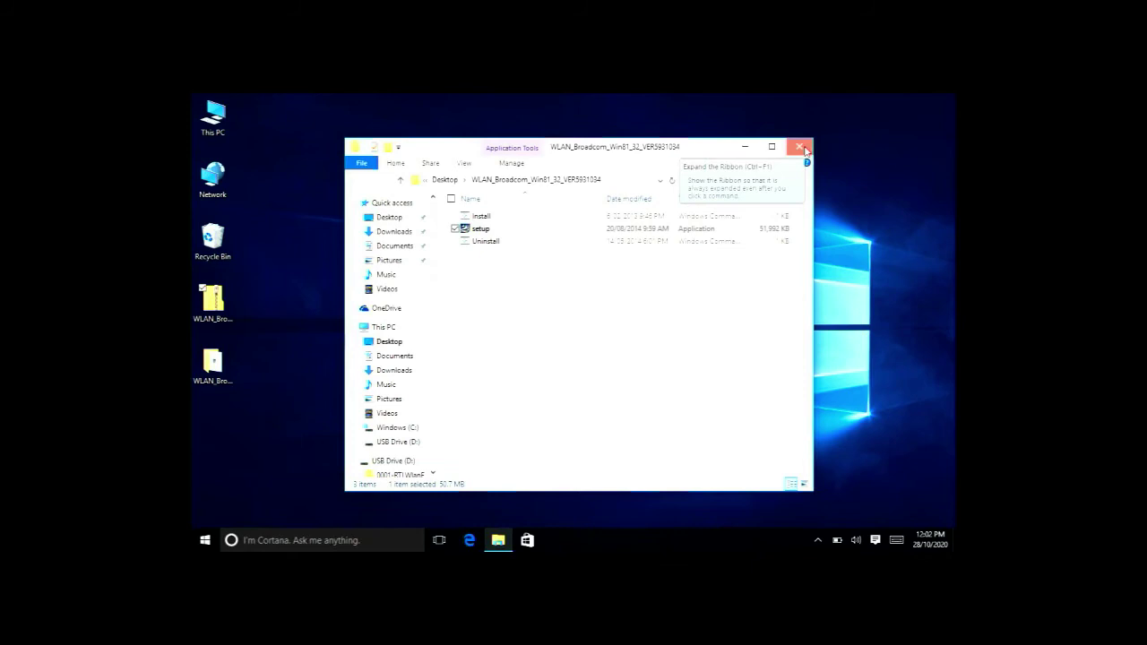
Close the driver folder window and restart the tablet from the Start menu's Power options
click(803, 147)
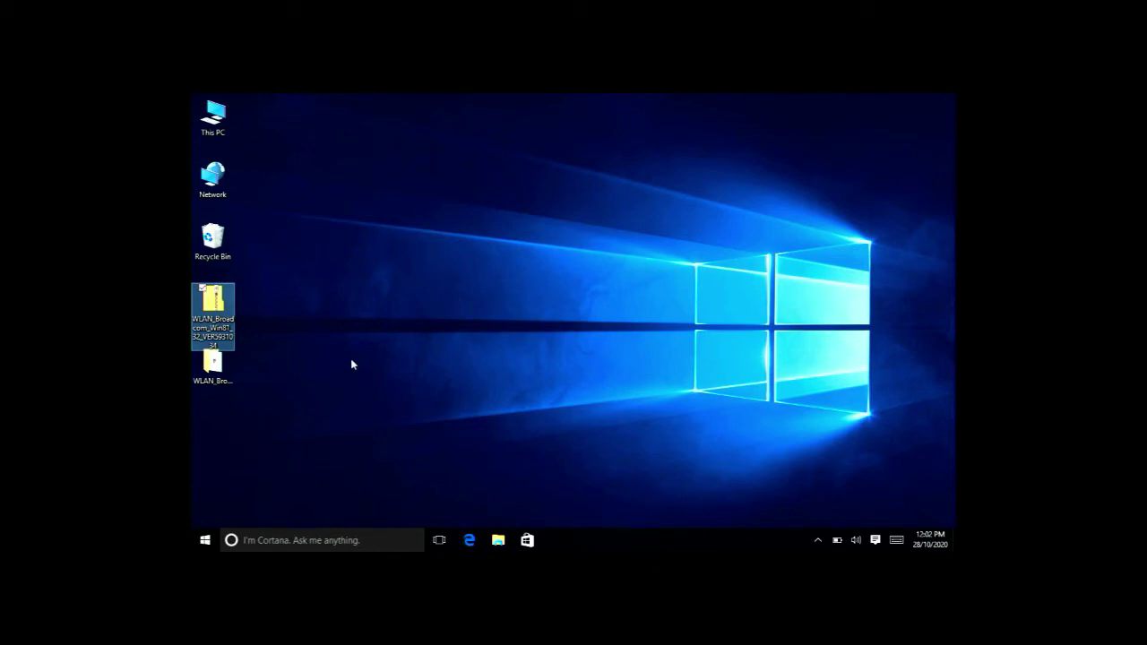
click(195, 541)
click(220, 493)
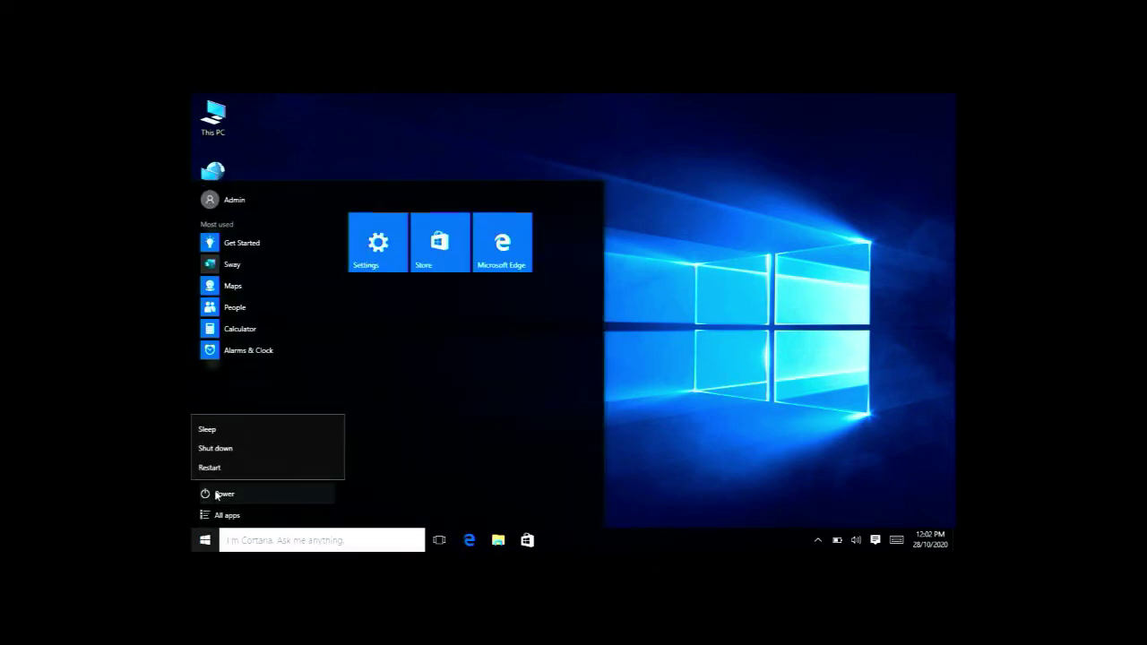
click(224, 466)
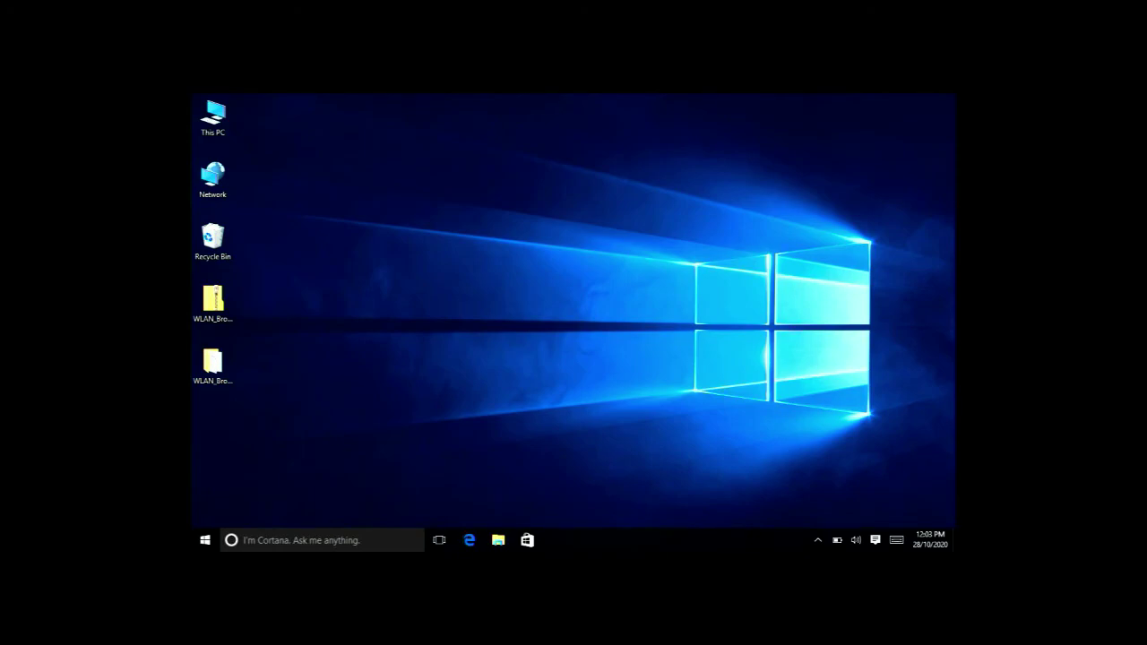
Join the OJAM Wi-Fi network with its security key, declining network discoverability
click(817, 539)
click(829, 517)
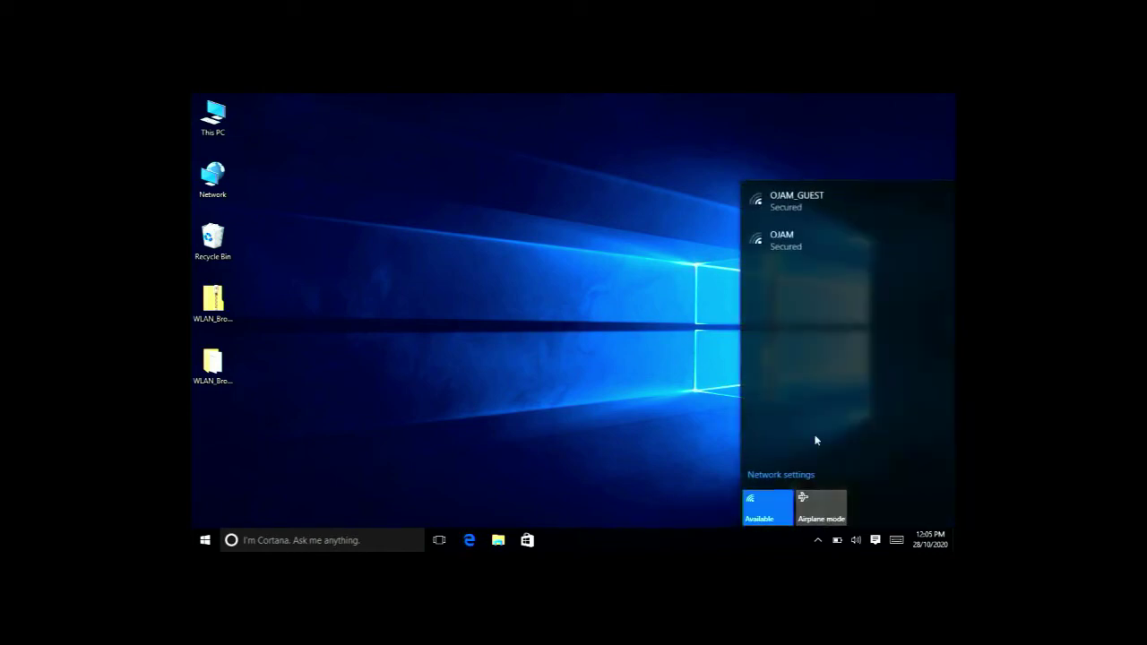
click(801, 235)
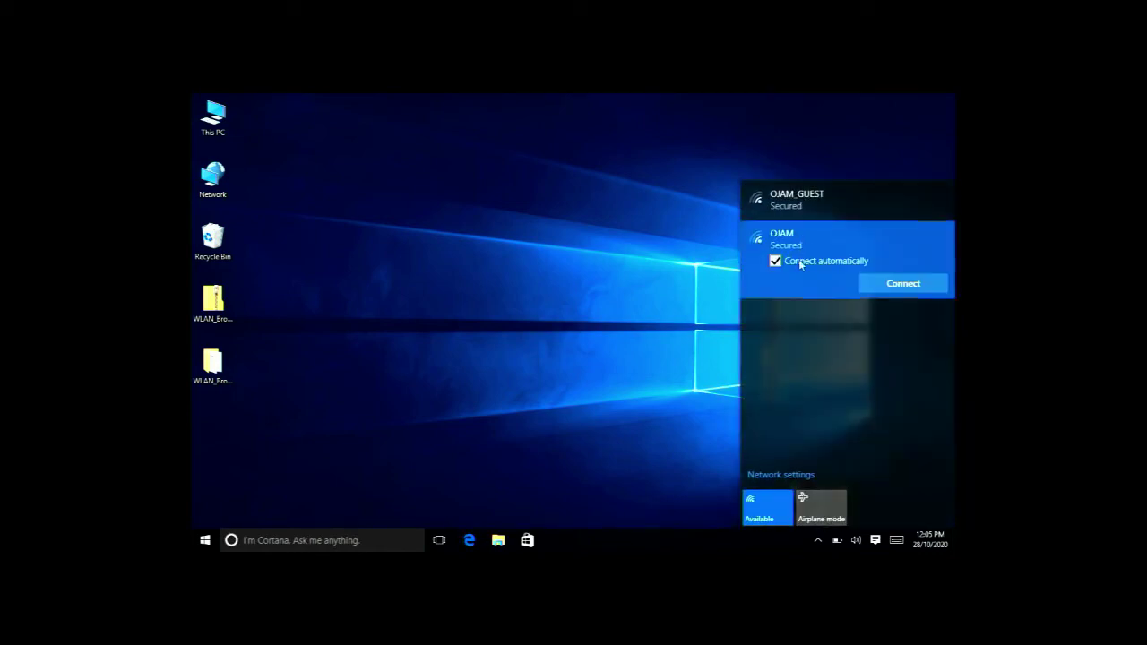
click(907, 286)
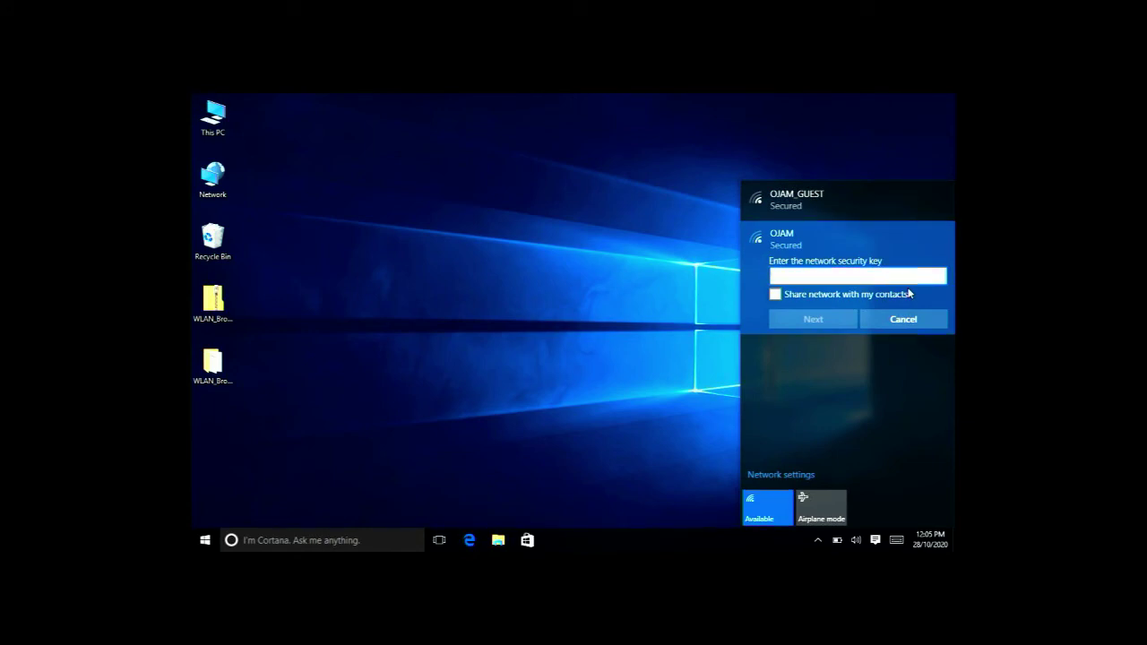
text(12345678)
key(Return)
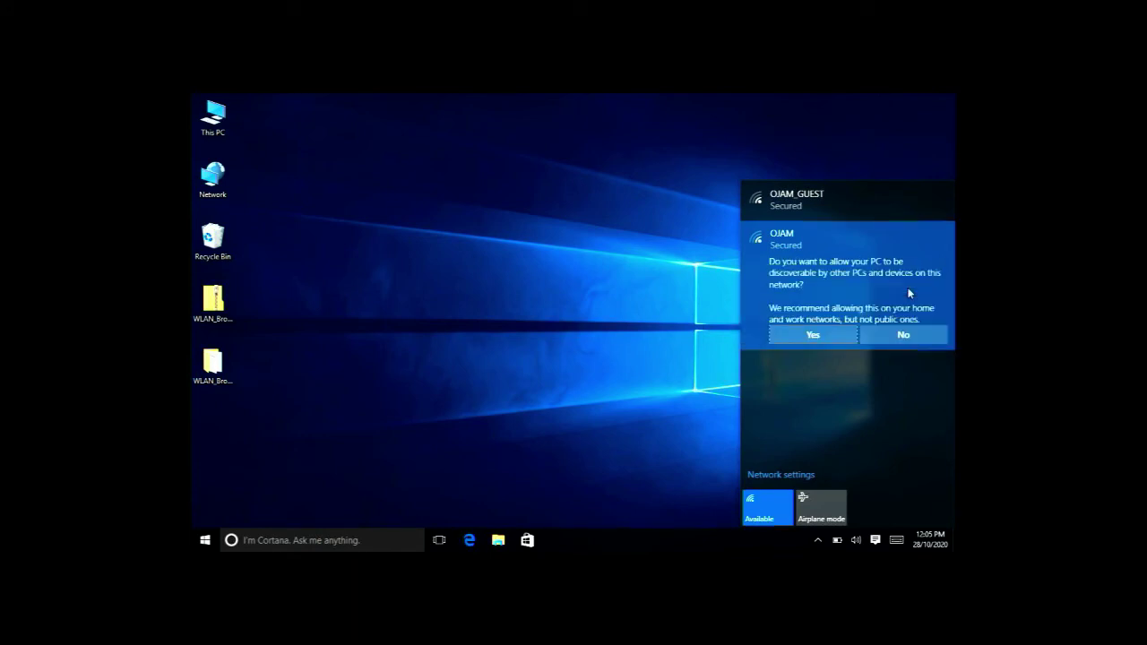
click(901, 334)
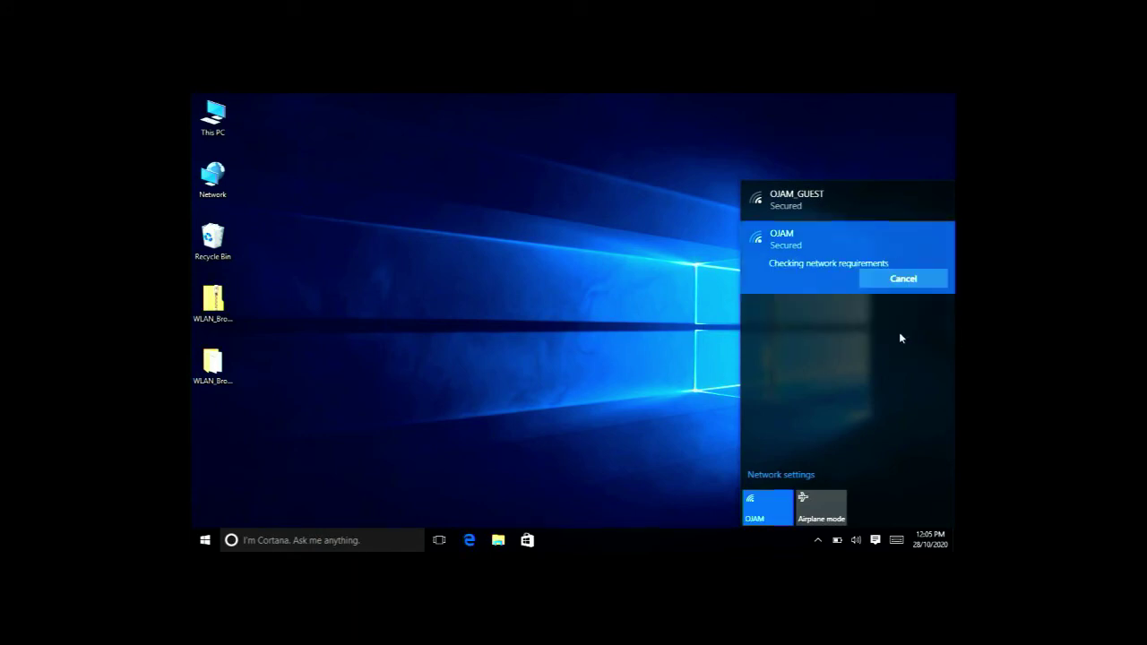
click(630, 347)
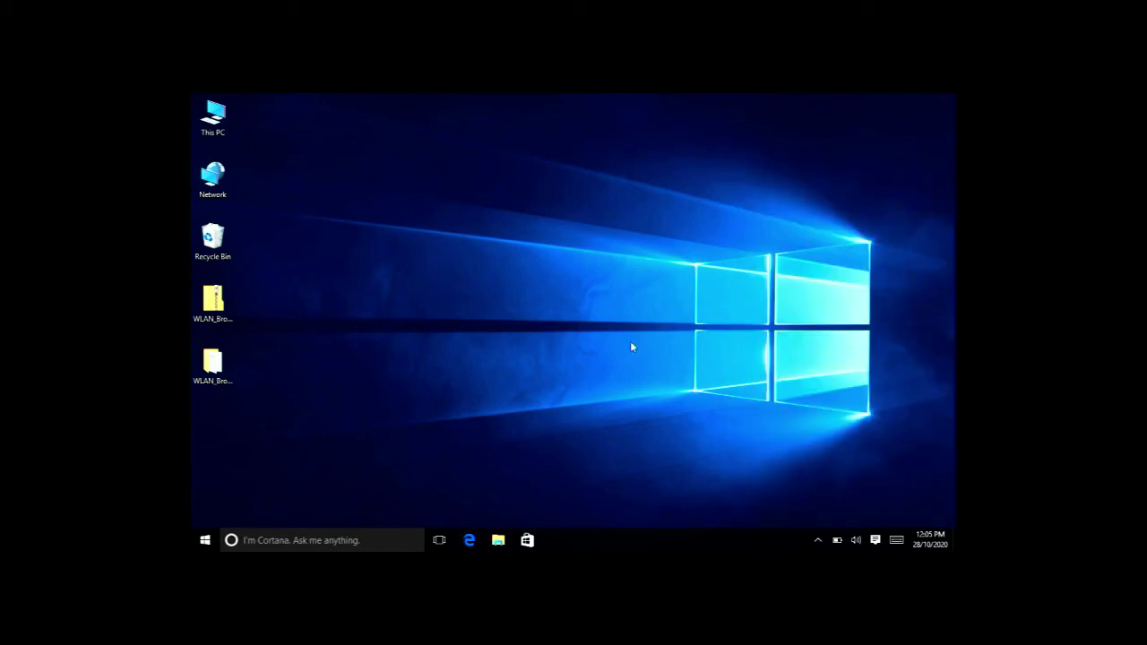
Launch Microsoft Edge from the taskbar and let its Start page news feed load
click(463, 541)
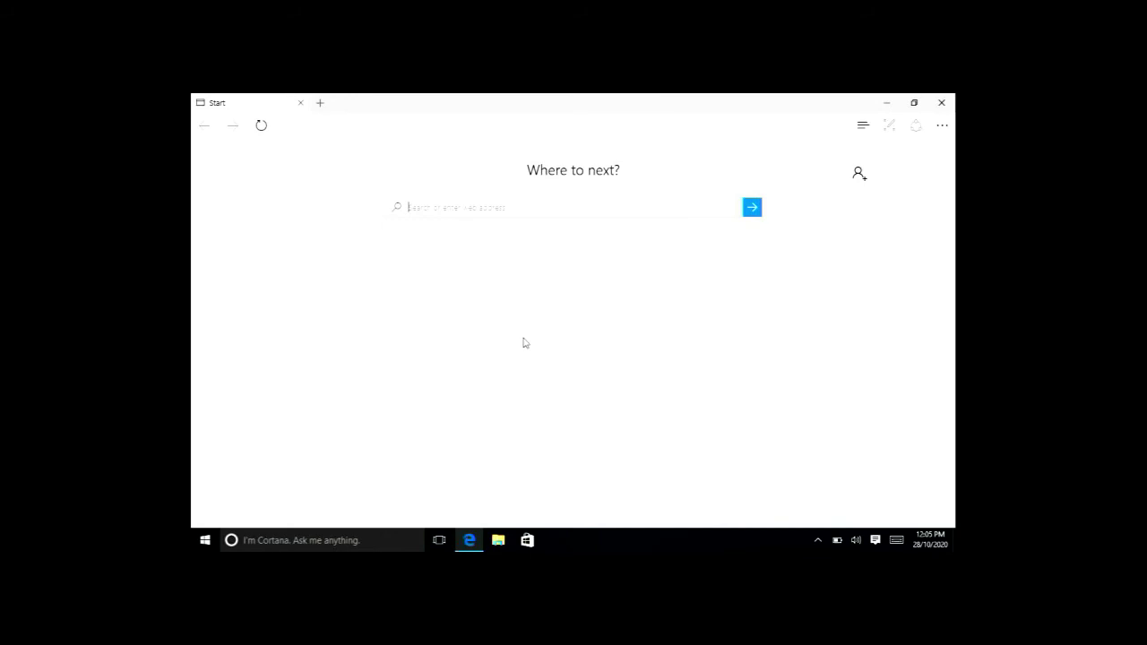